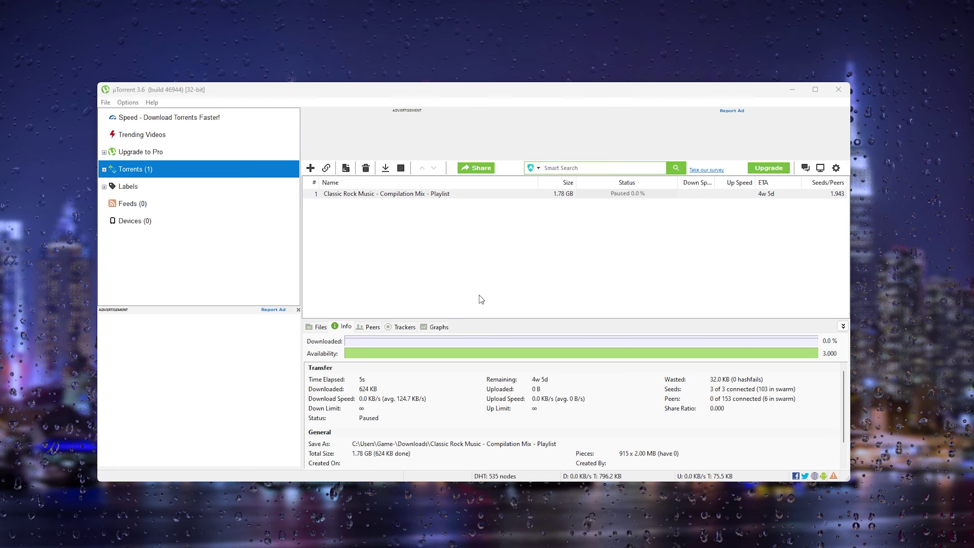
- Update the tracker for the Classic Rock Music torrent from its context menu
right_click(348, 199)
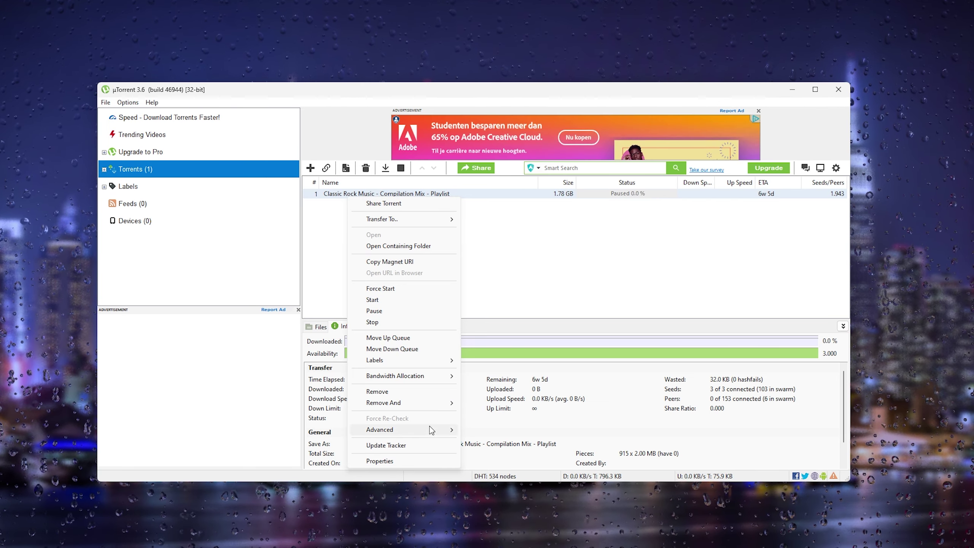
click(391, 448)
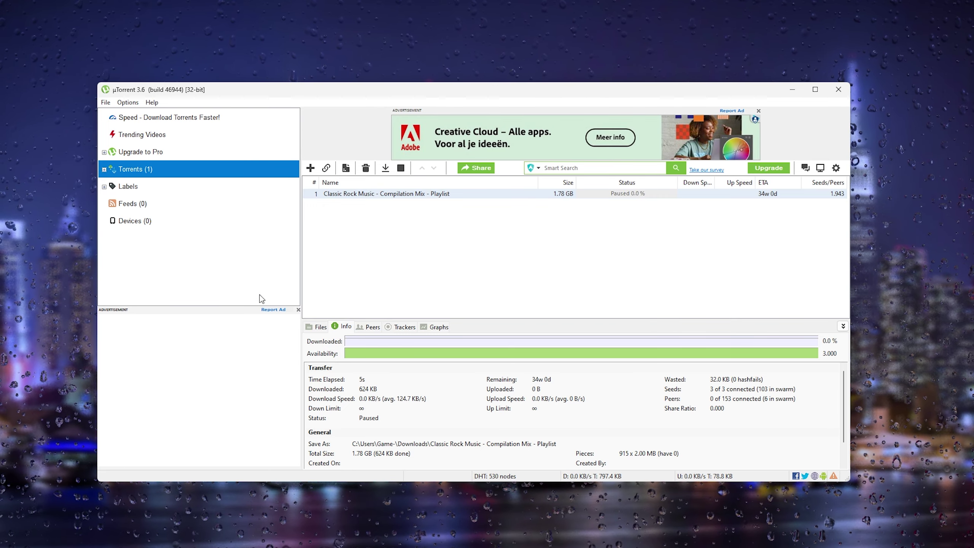
- Run the Setup Guide's bandwidth and network tests, then cancel once results show a failed speed test and closed port
click(127, 104)
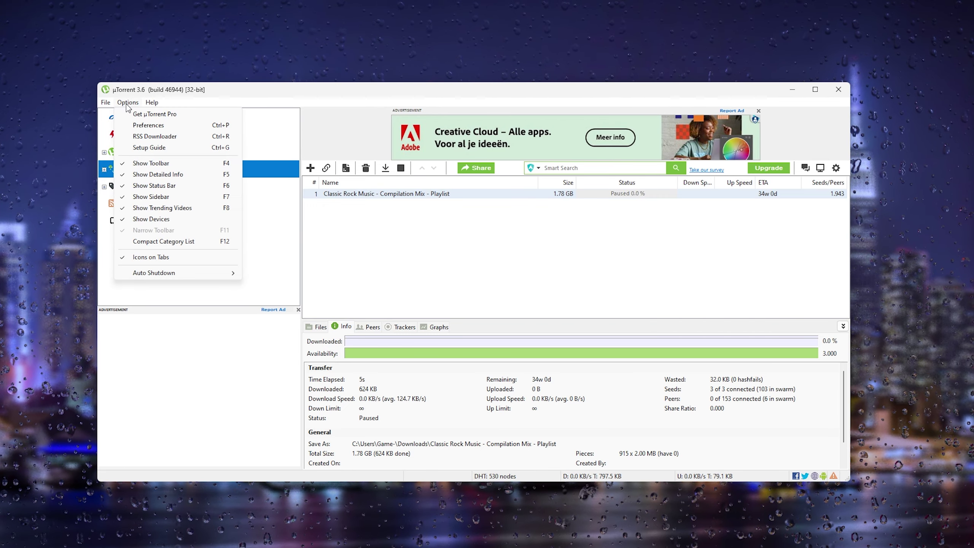
click(149, 148)
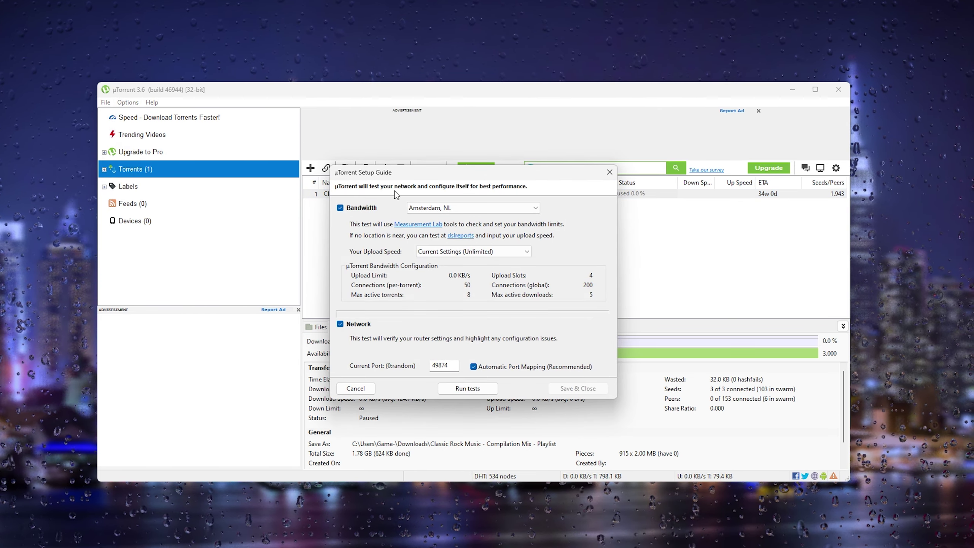
drag(417, 168, 466, 174)
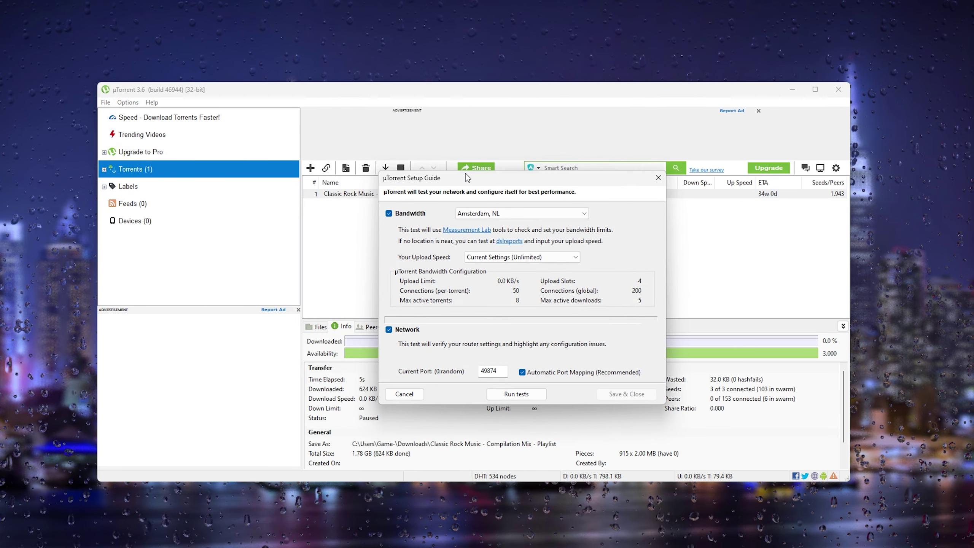
click(517, 395)
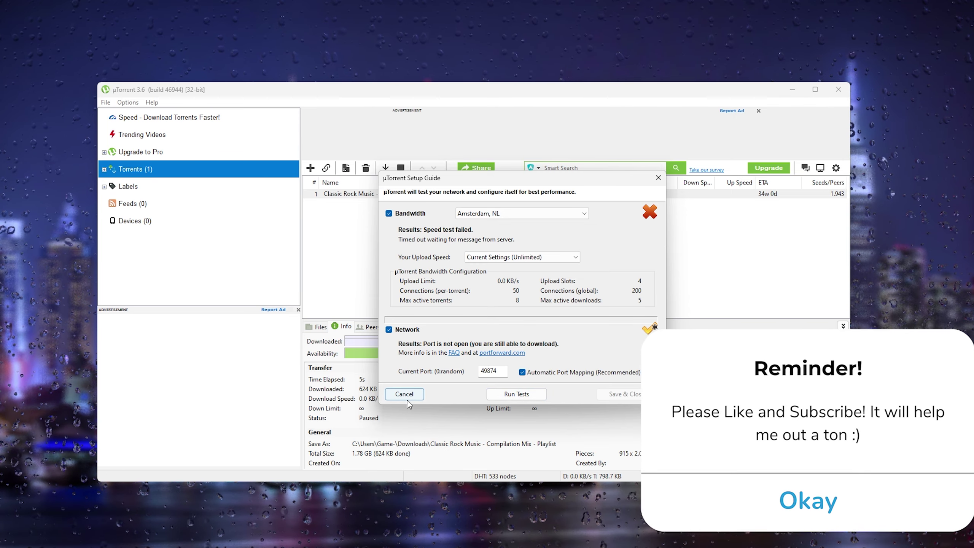
click(404, 395)
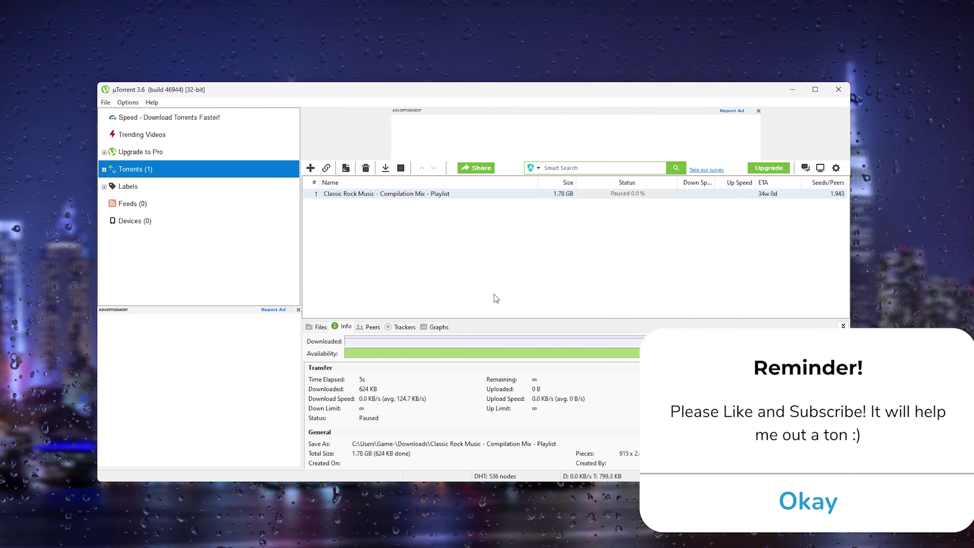
- Set the Bandwidth maximum download rate to 0 (unlimited), apply and save, then review Preferences again
click(128, 102)
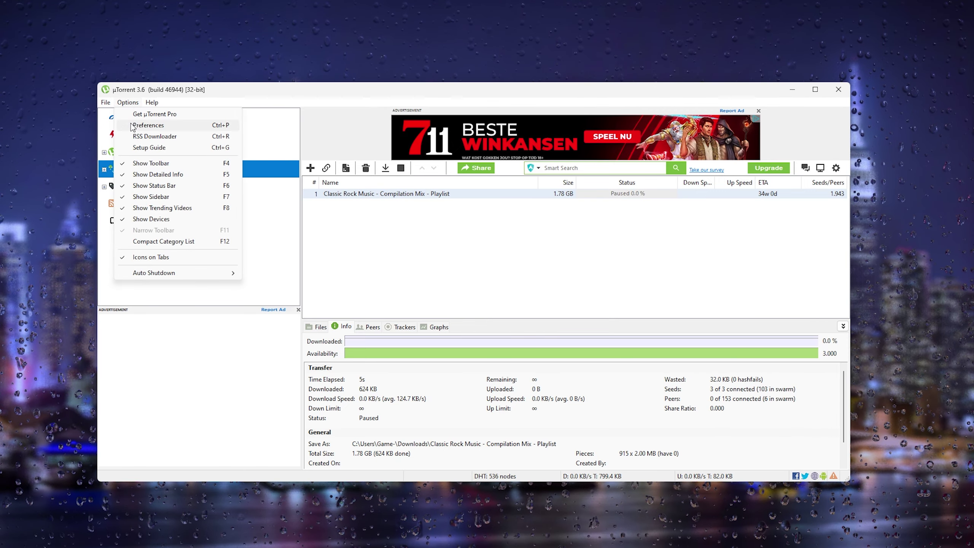
click(145, 126)
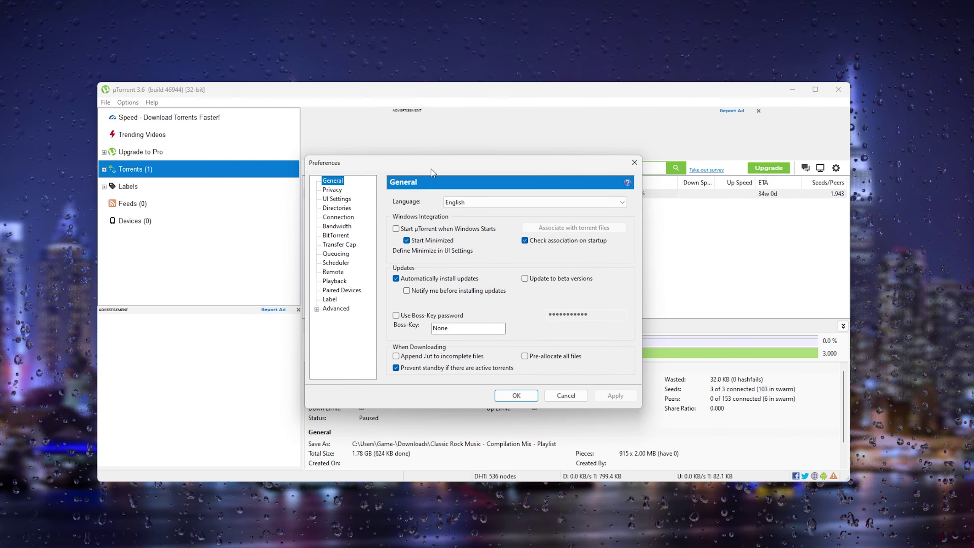
drag(438, 161, 457, 162)
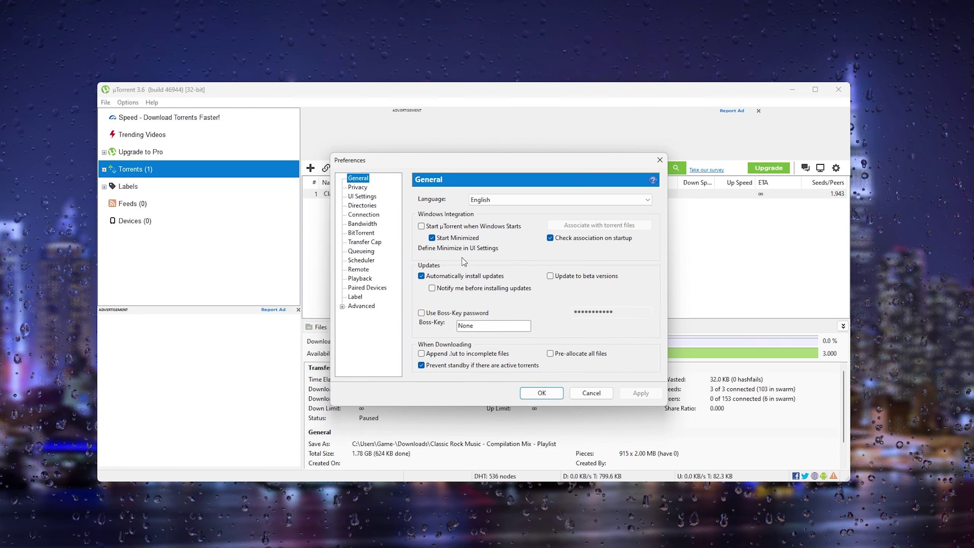
click(362, 224)
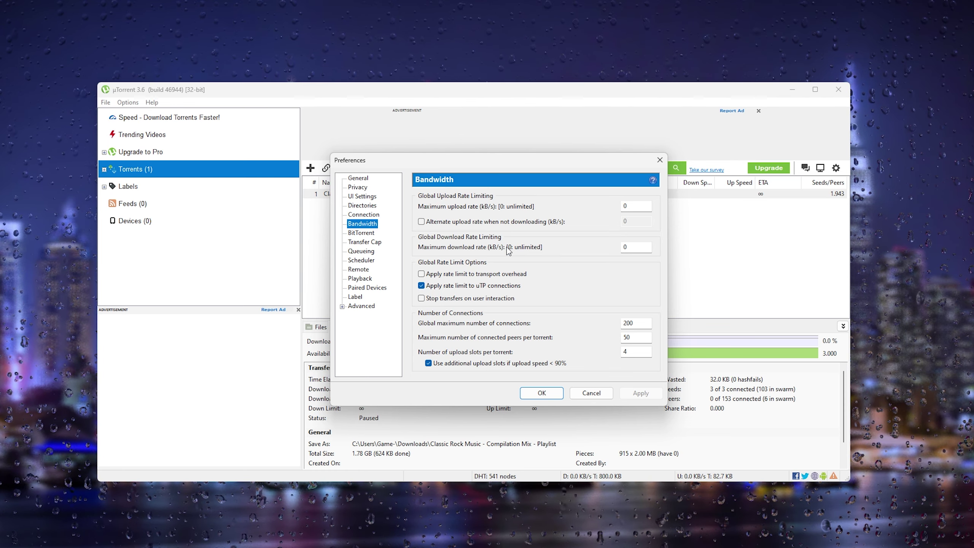
drag(641, 248, 607, 248)
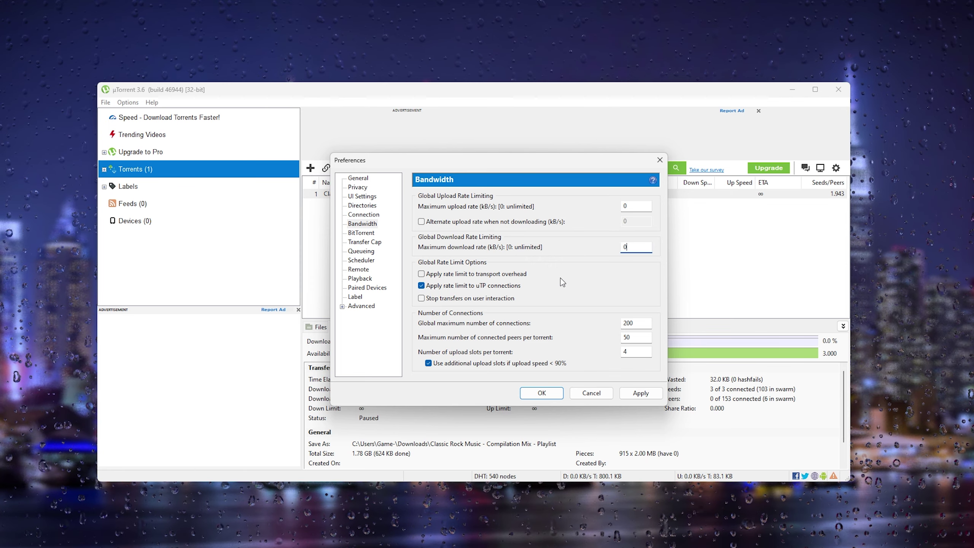
click(633, 396)
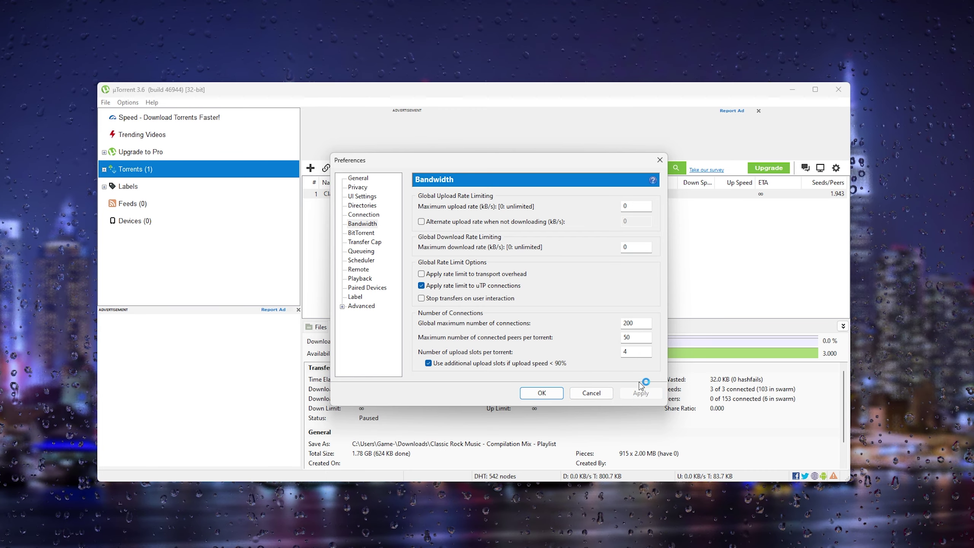
click(541, 393)
key(ctrl+p)
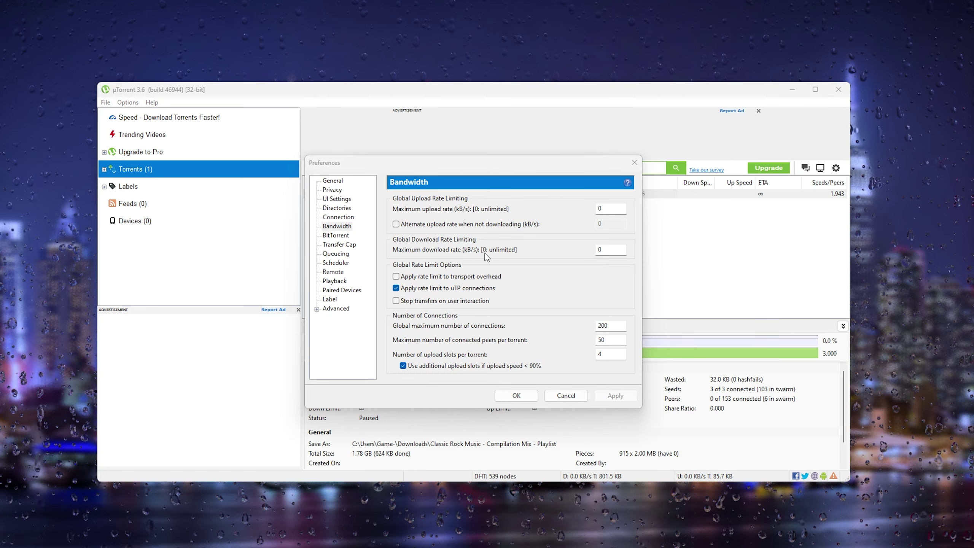
click(337, 218)
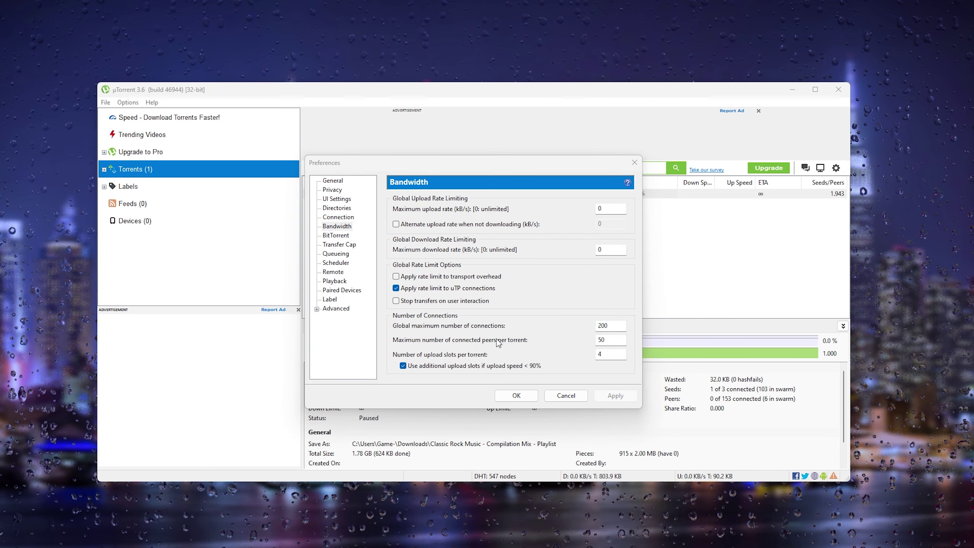
- Close Preferences and search Windows for %appdata% to bring up the AppData folder
click(516, 394)
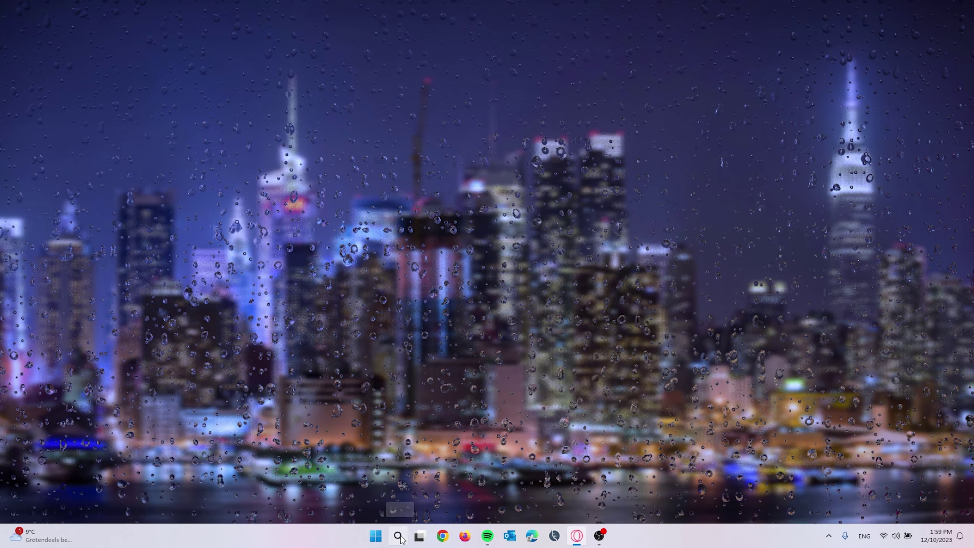
click(398, 536)
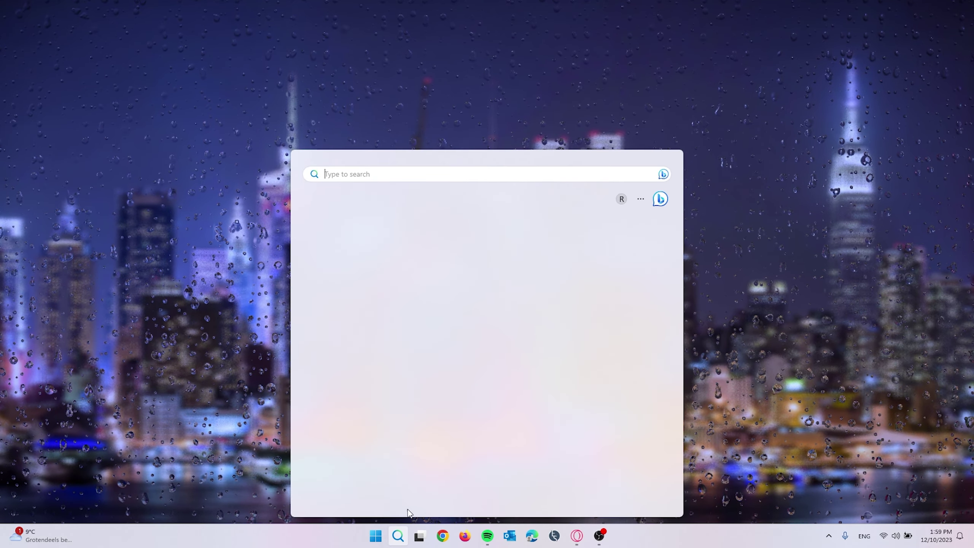
text(%appdata%)
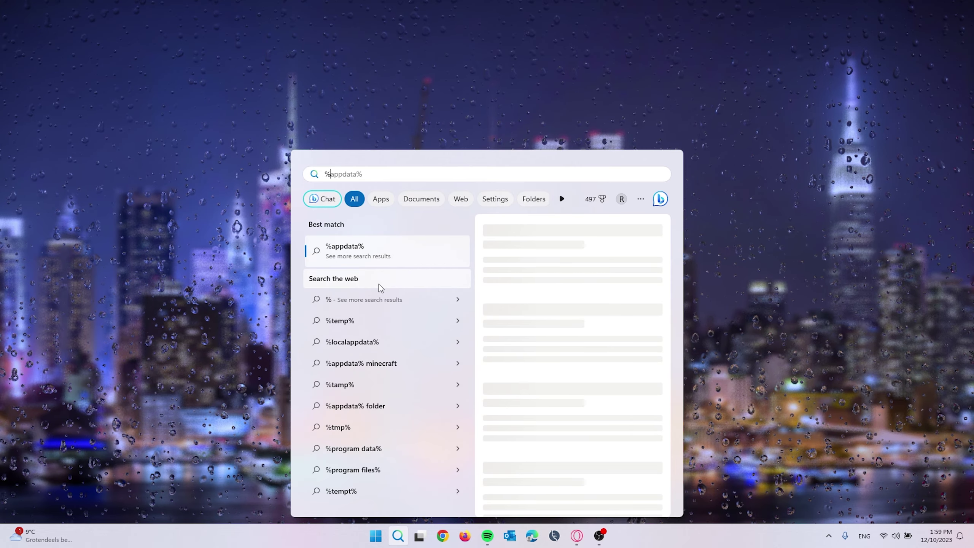
text(appdata)
key(End)
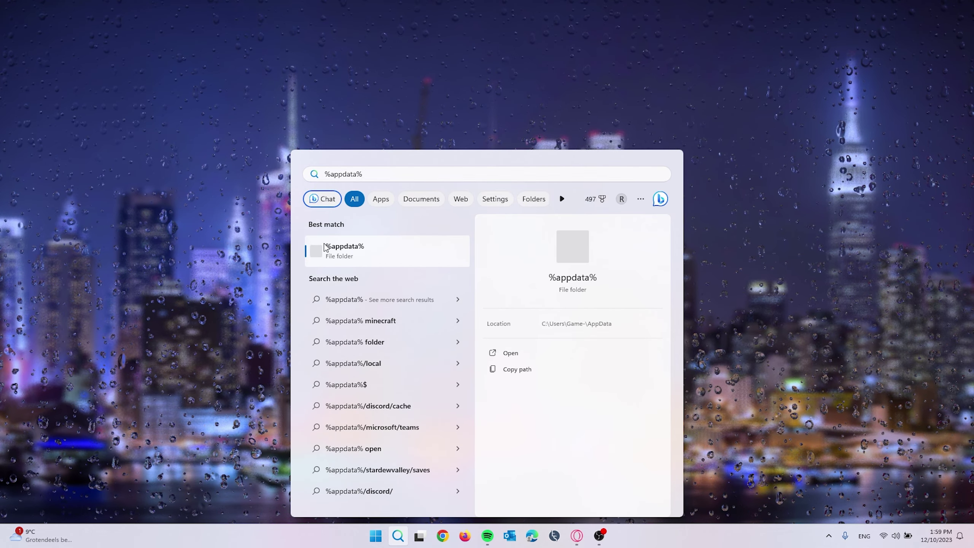
- Open the utorrent folder in Roaming AppData and delete resume.dat
click(324, 247)
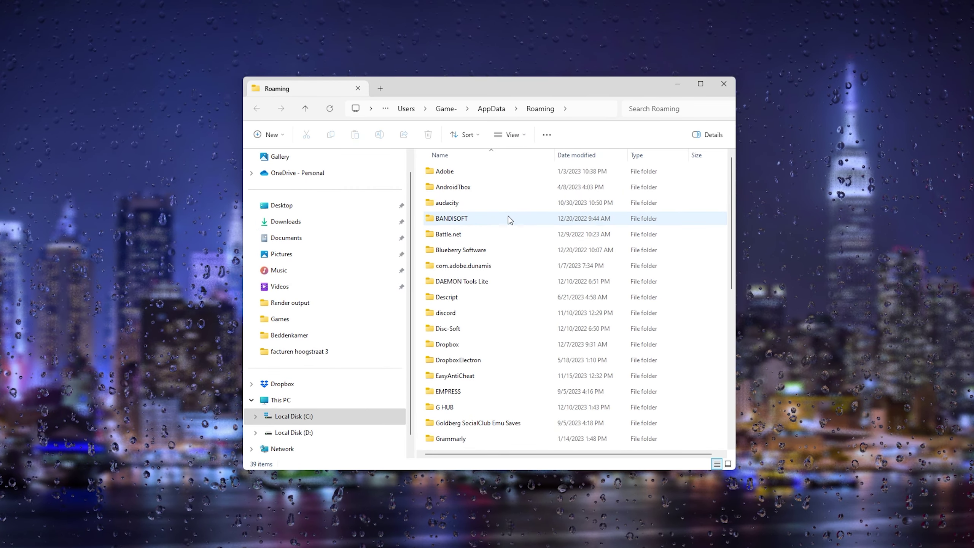
scroll(532, 201, down, 2)
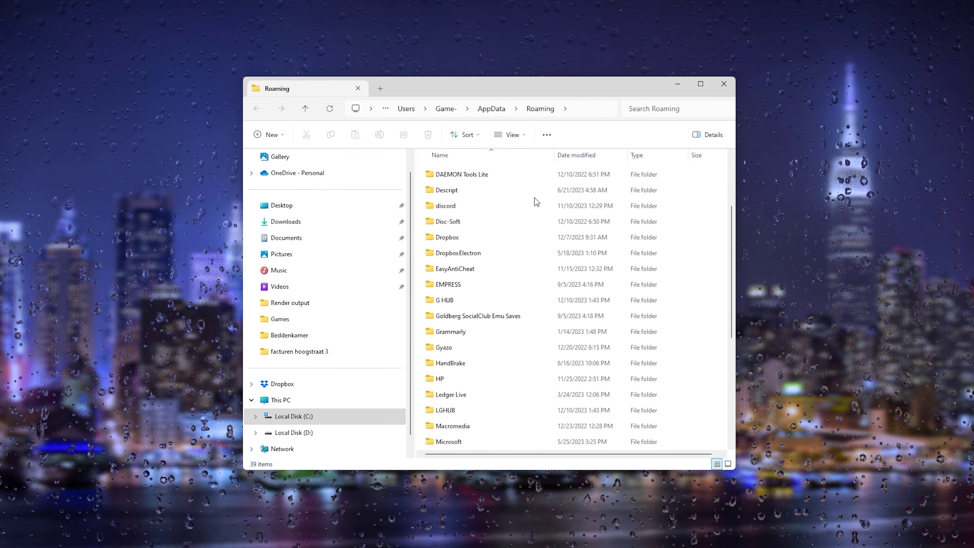
scroll(533, 202, down, 4)
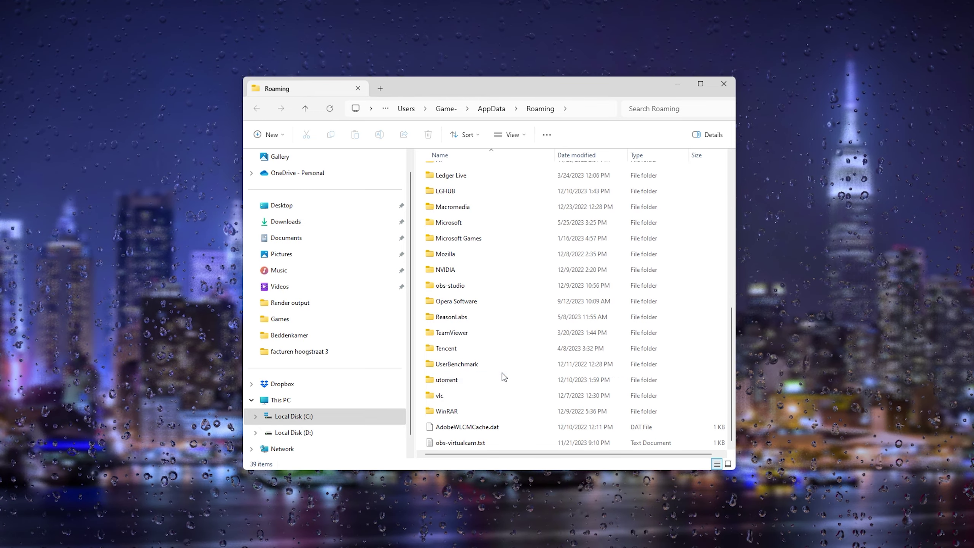
double_click(478, 379)
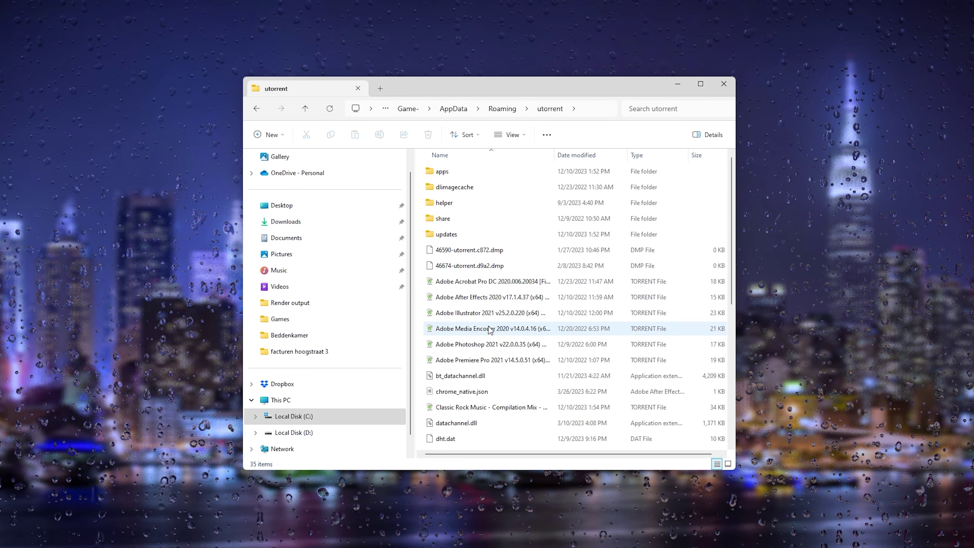
scroll(514, 259, down, 2)
scroll(514, 251, down, 2)
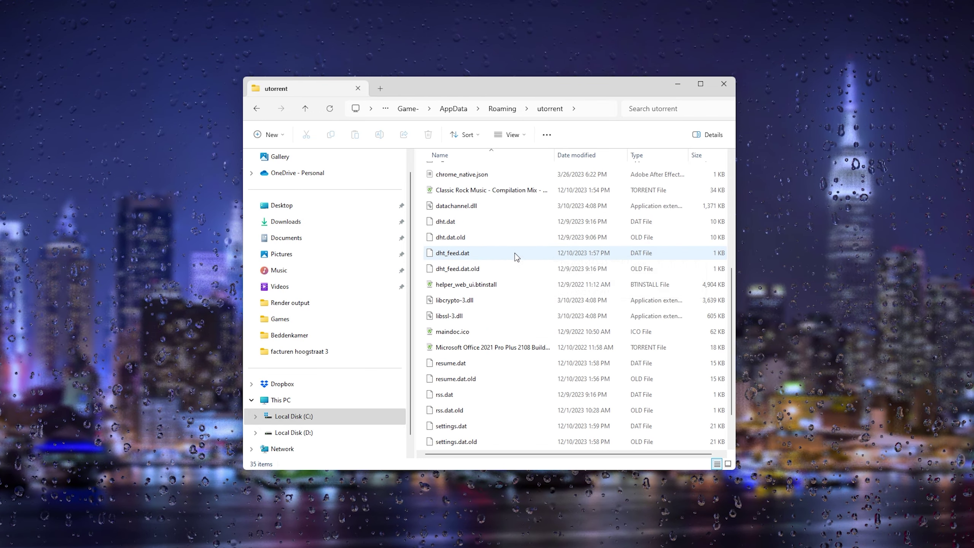
scroll(517, 265, down, 1)
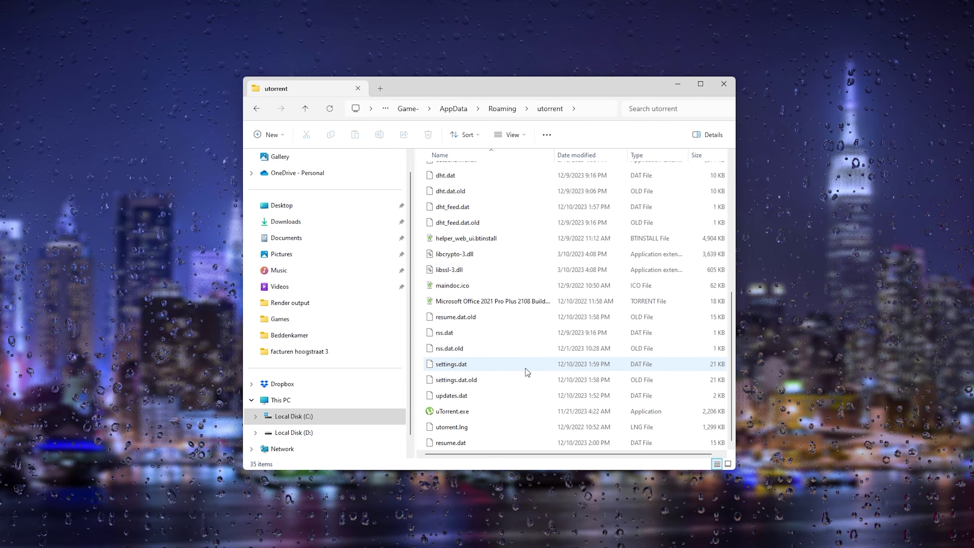
click(478, 447)
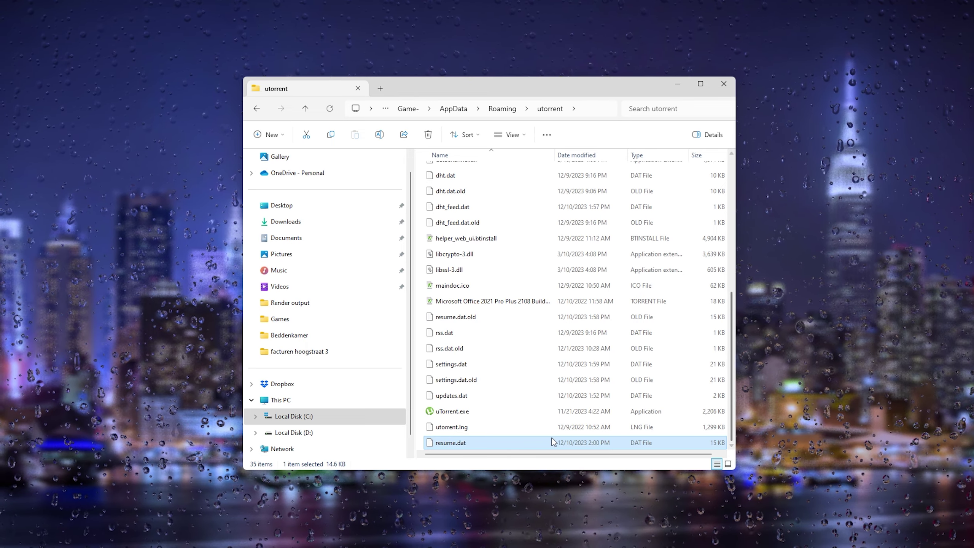
right_click(530, 445)
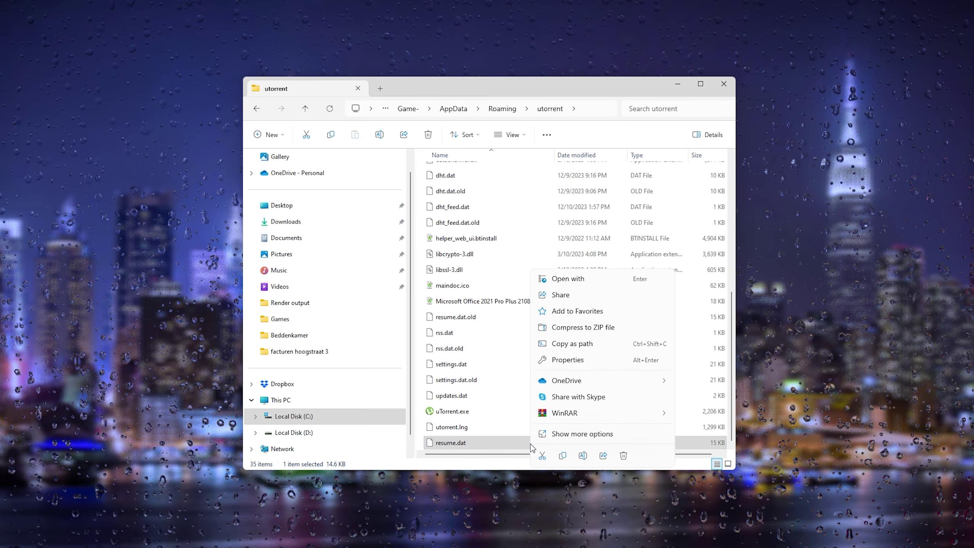
key(Escape)
key(Delete)
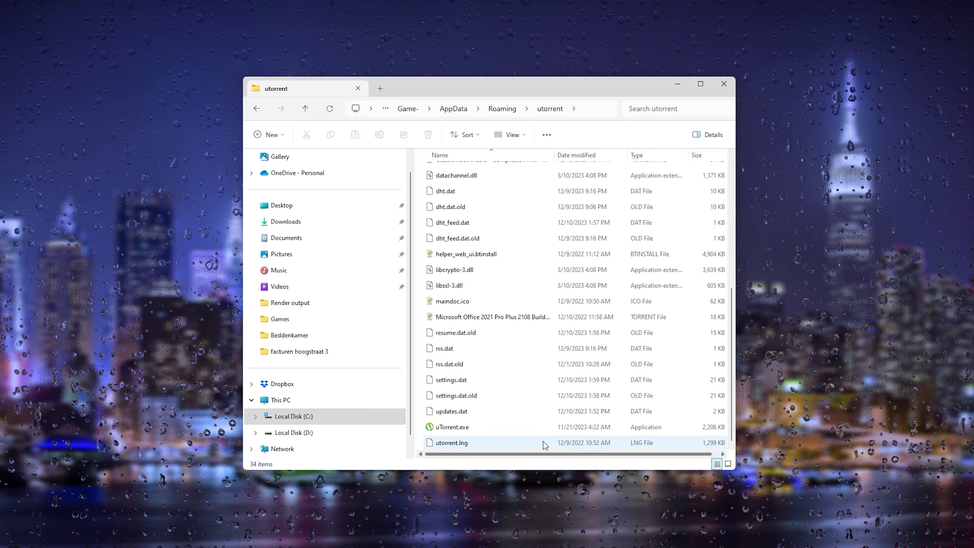
scroll(543, 441, up, 6)
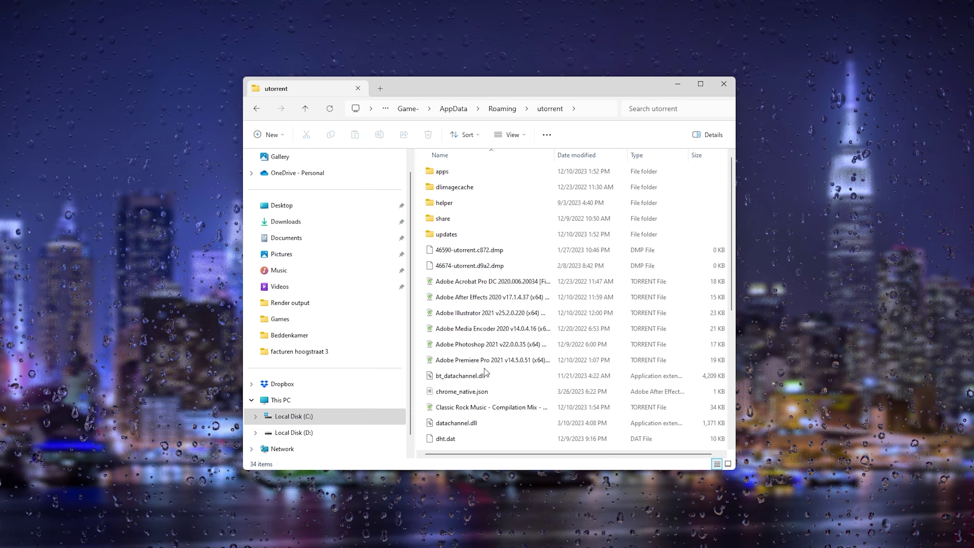
scroll(484, 371, down, 2)
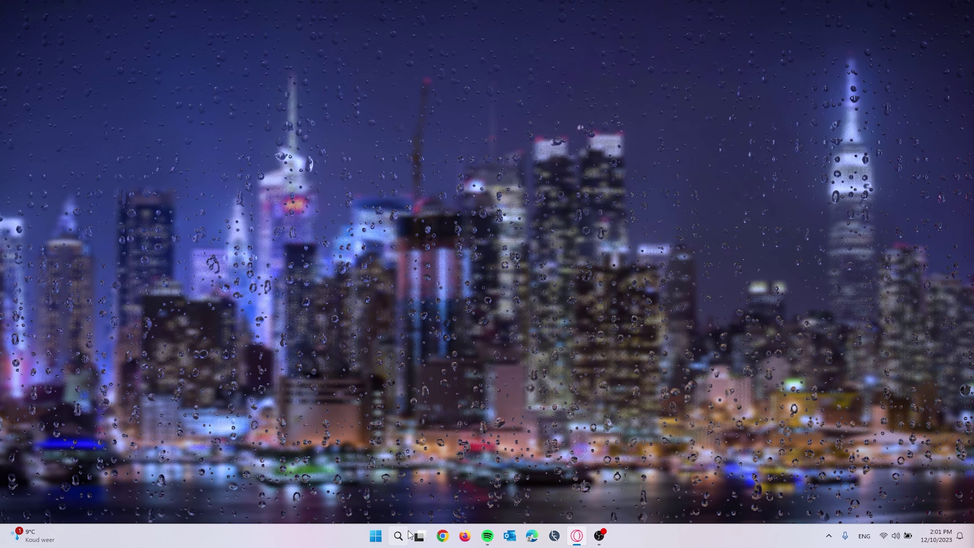
- Open the Start menu search to look up uTorrent
key(super)
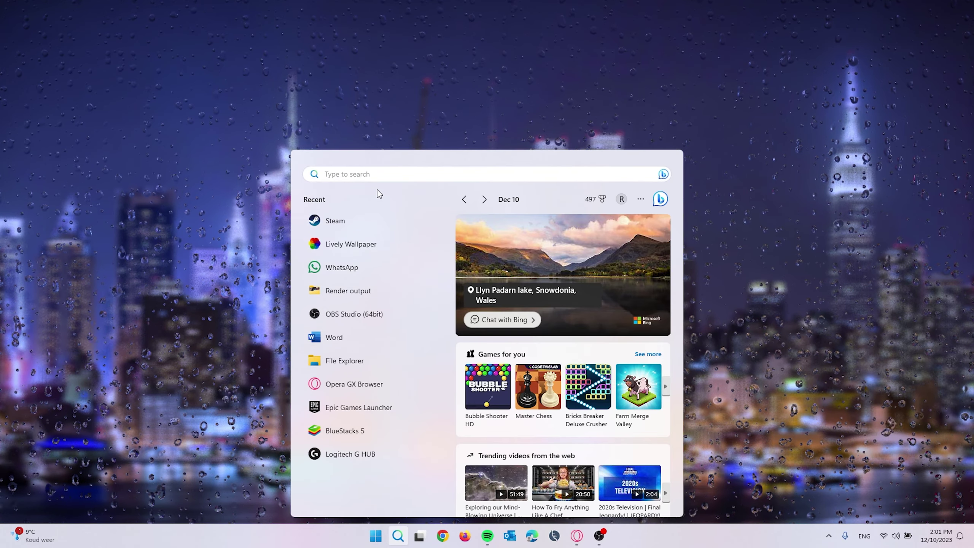
text(ut)
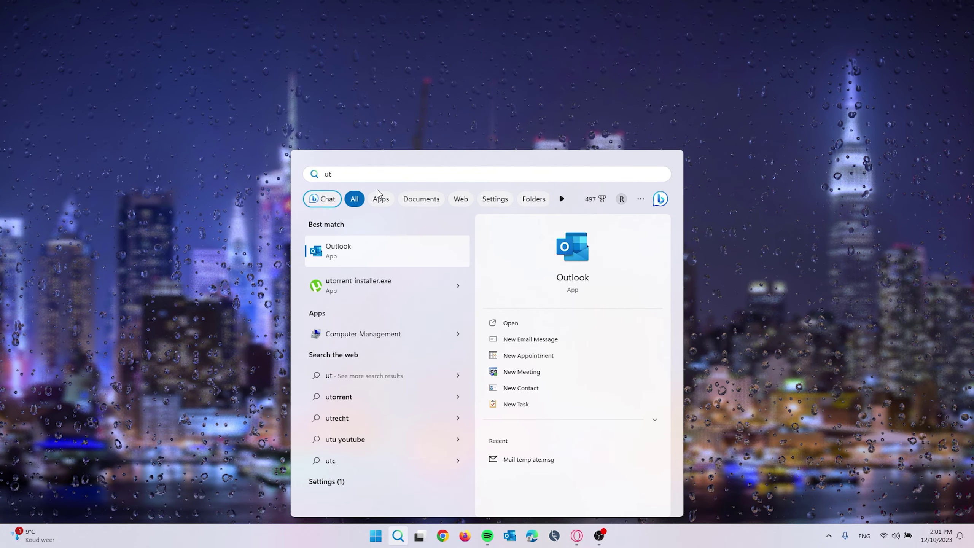